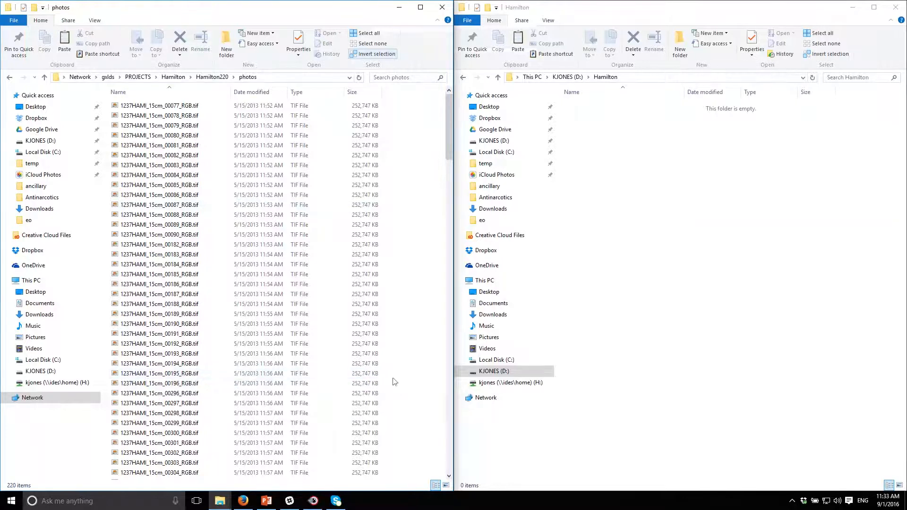
- Look through the Hamilton220 photos folder, return to its parent folder, and open the eo folder
click(144, 244)
click(144, 286)
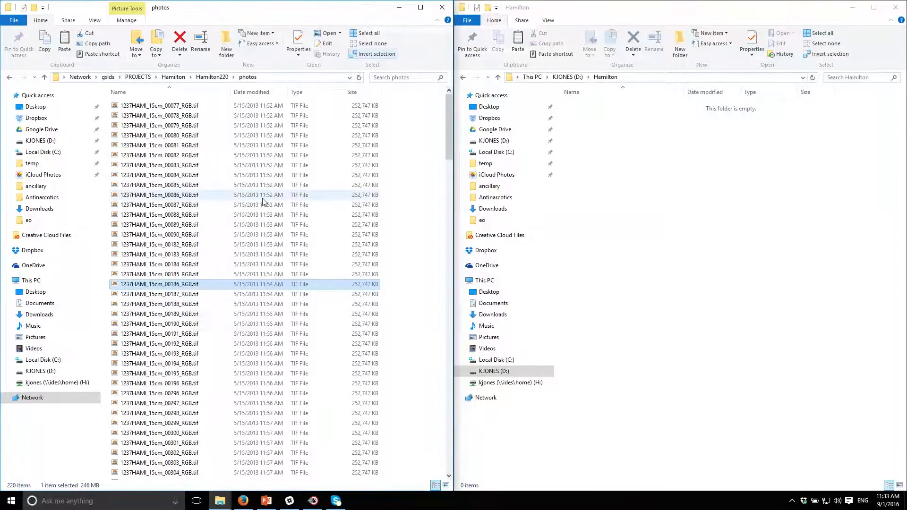
click(212, 77)
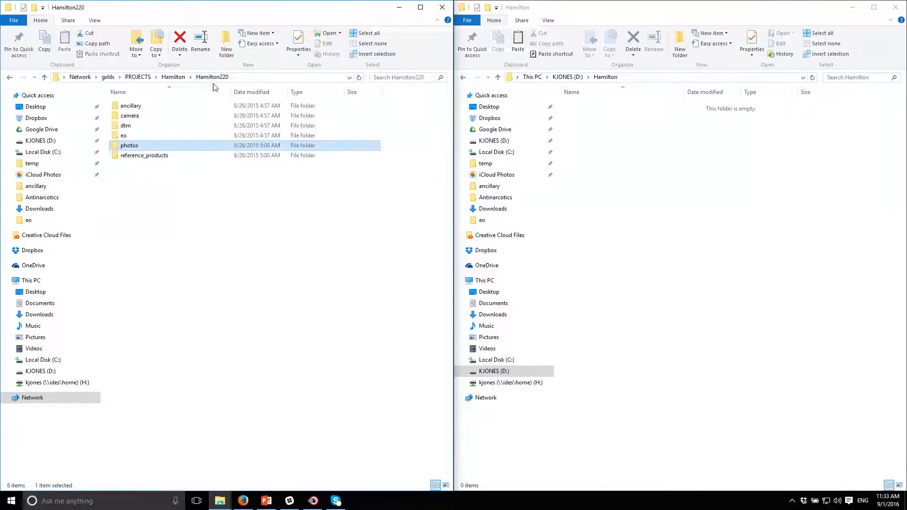
double_click(120, 140)
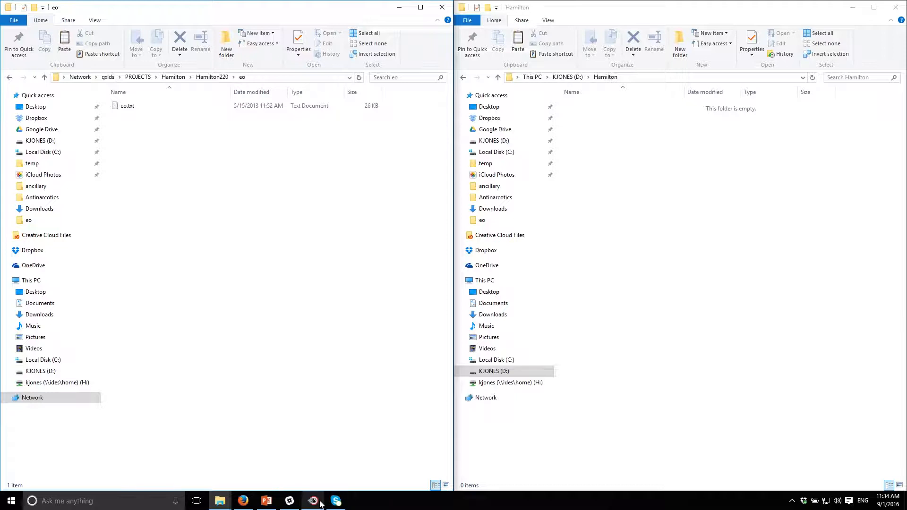
- Switch to Focus and start an ASCII table/points import with eo.txt from the Desktop as the input file
mouse_move(320, 504)
click(323, 456)
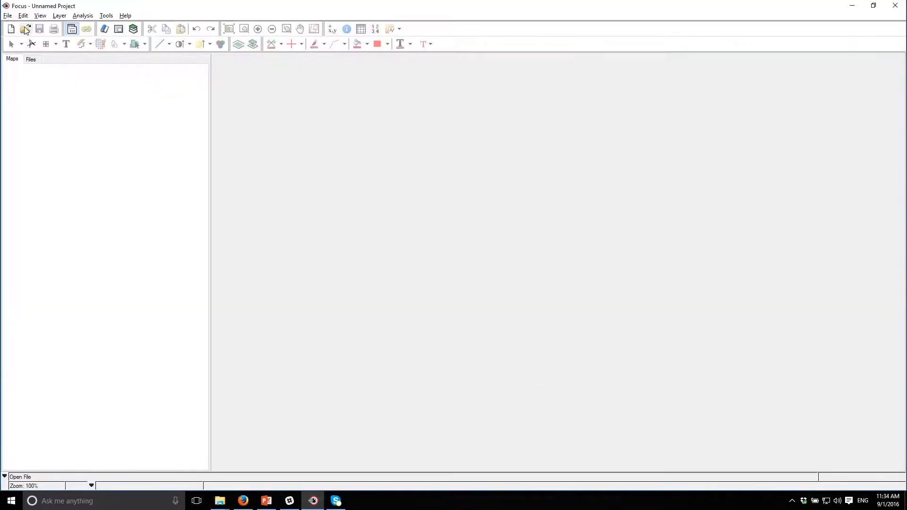
click(8, 18)
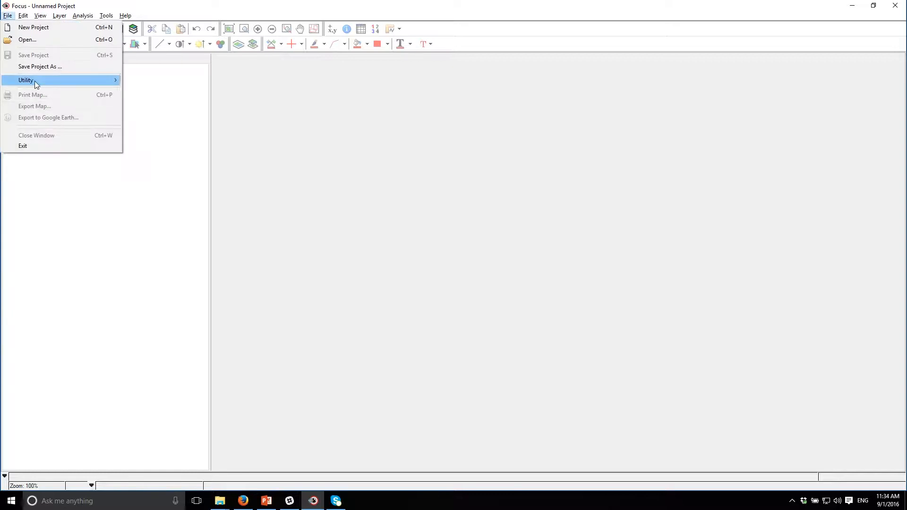
mouse_move(33, 81)
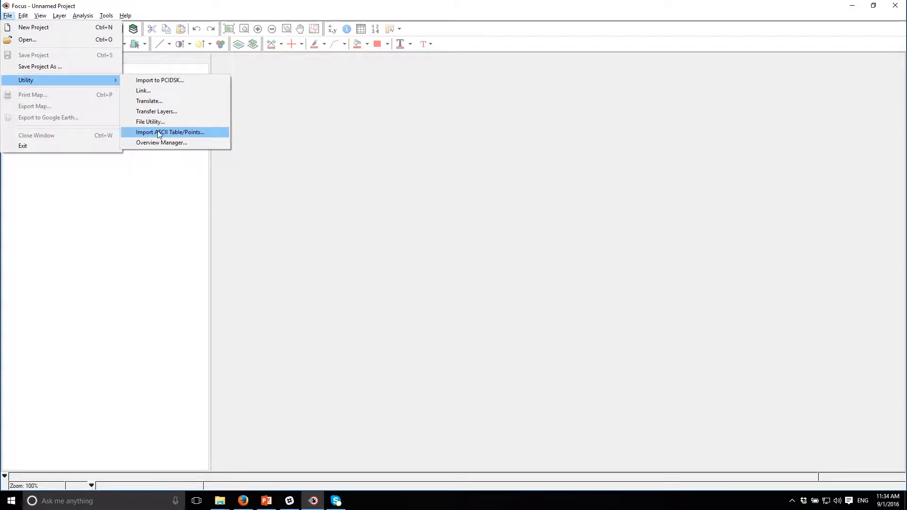
click(177, 133)
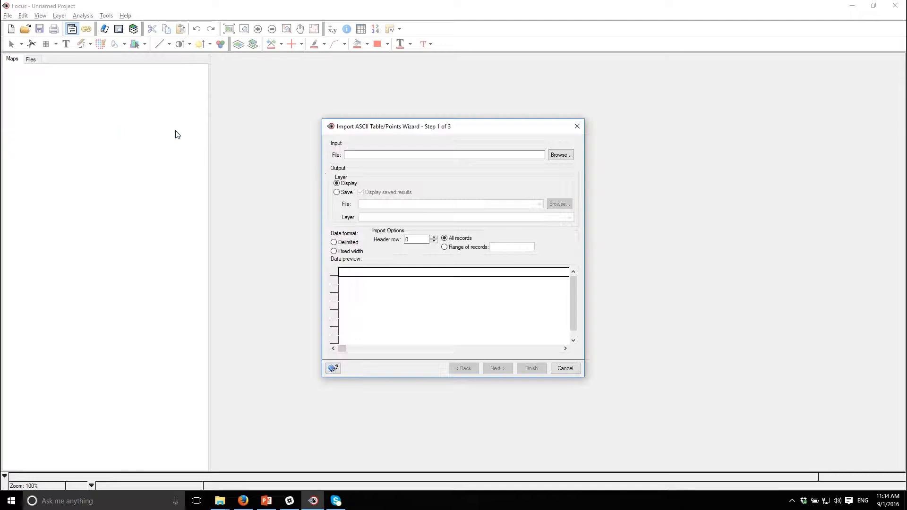
click(568, 159)
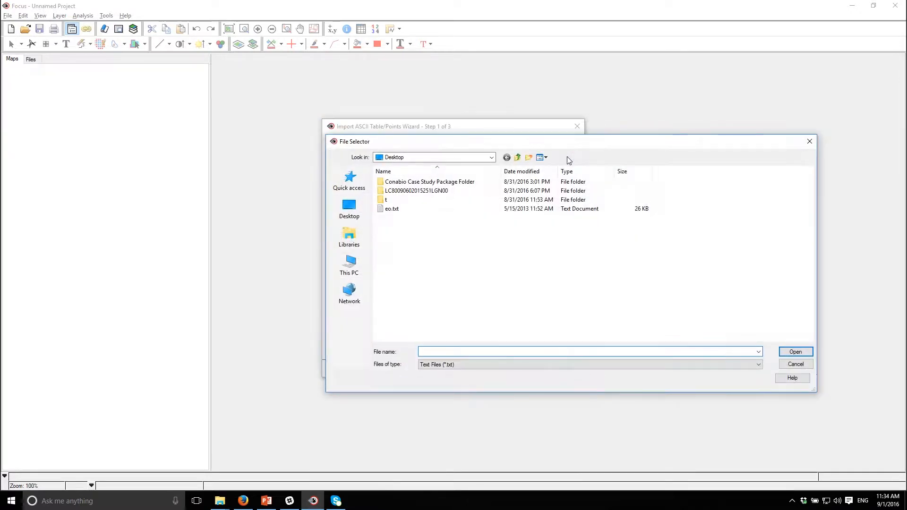
click(391, 209)
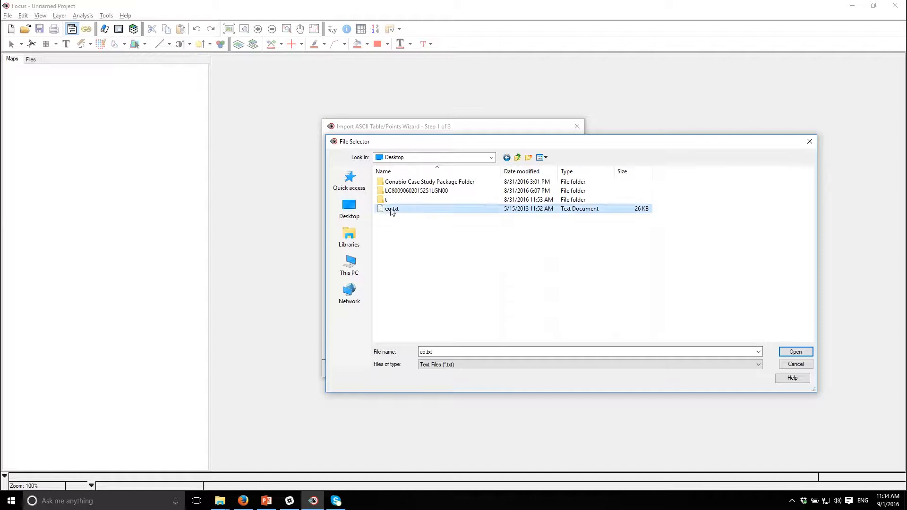
click(796, 352)
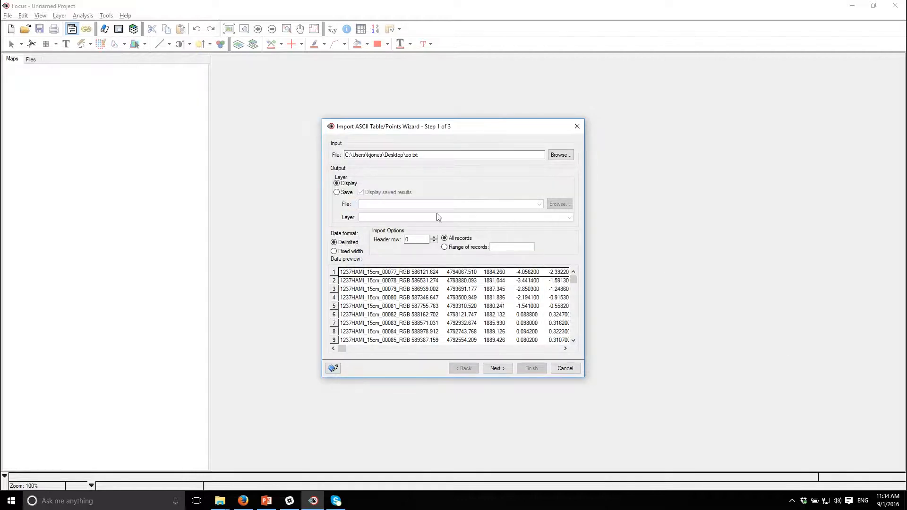
- Have the imported layer saved to a new PCIDSK file named EO-1 on the Desktop
click(337, 193)
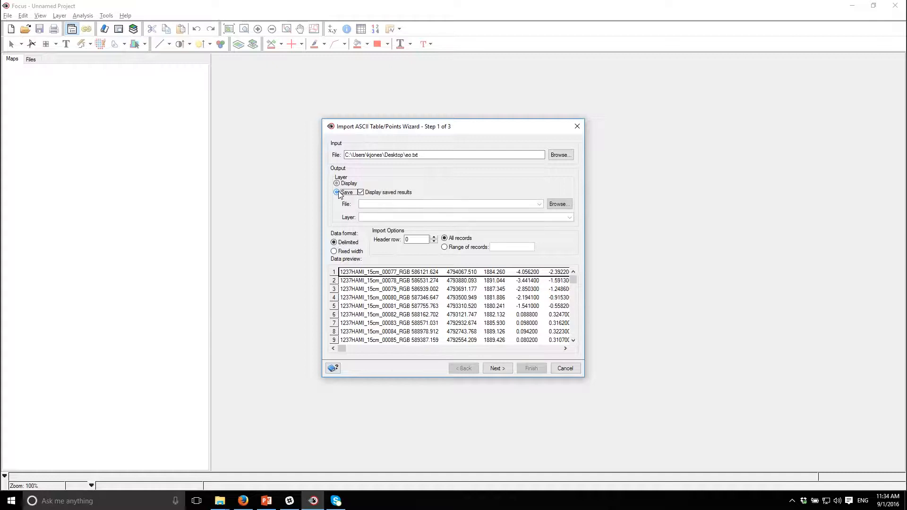
click(559, 204)
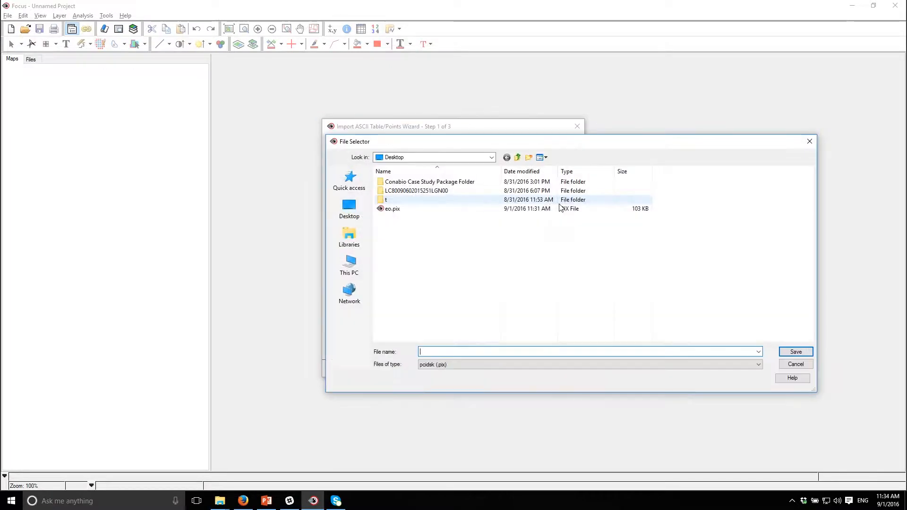
double_click(472, 352)
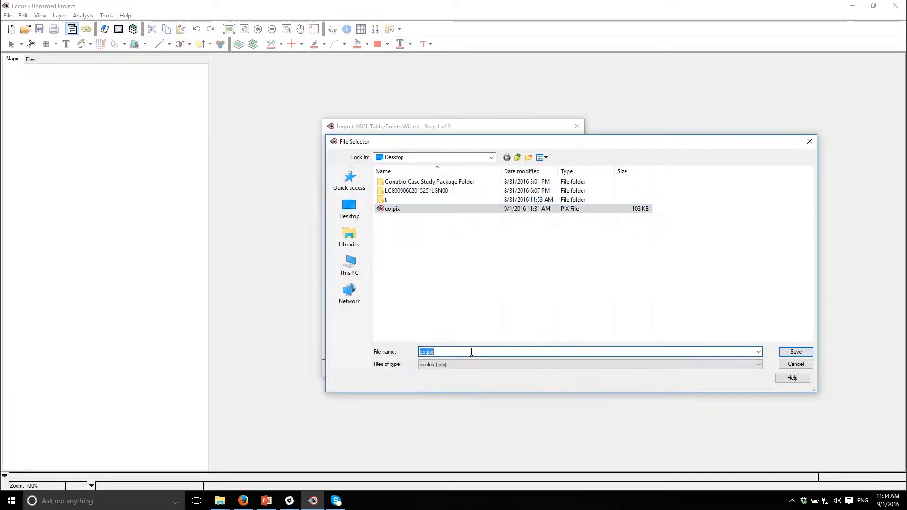
text(EO-1)
key(Return)
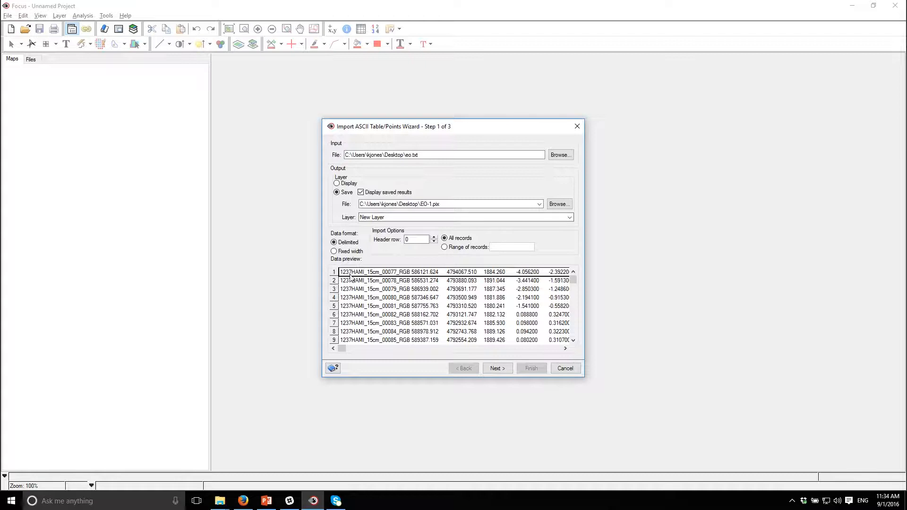
- Check the column preview with the default delimiters and continue to the coordinate field setup
click(500, 369)
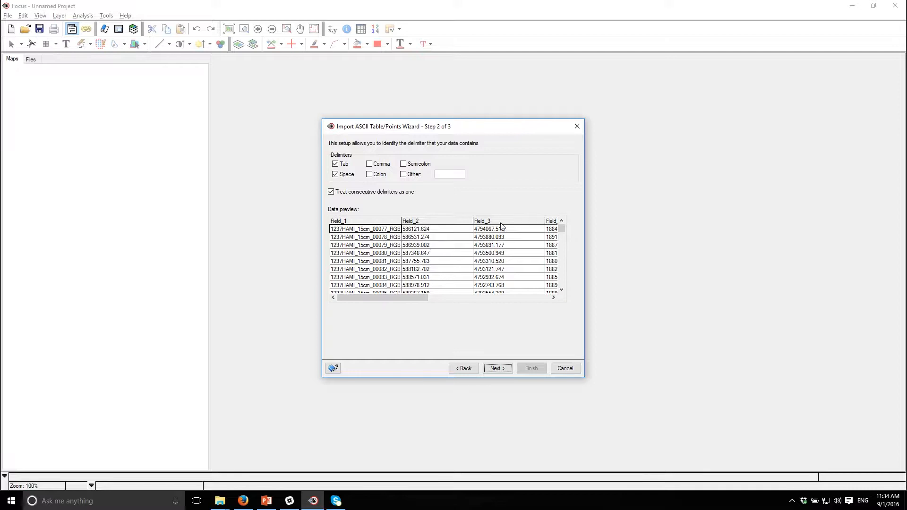
drag(415, 297, 453, 300)
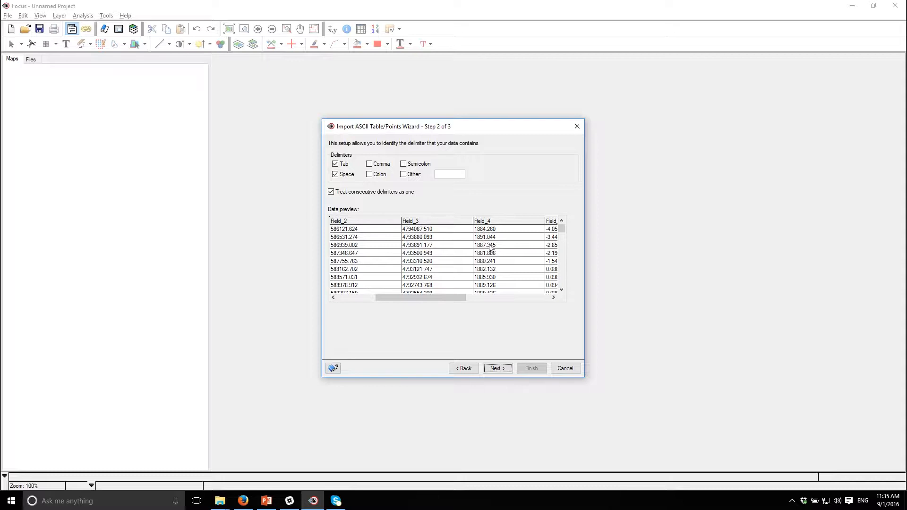
drag(433, 298, 381, 304)
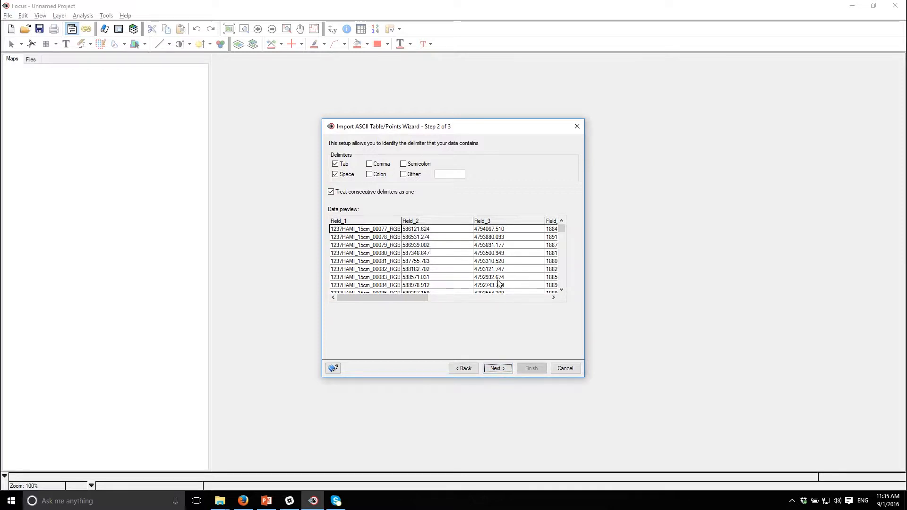
click(500, 368)
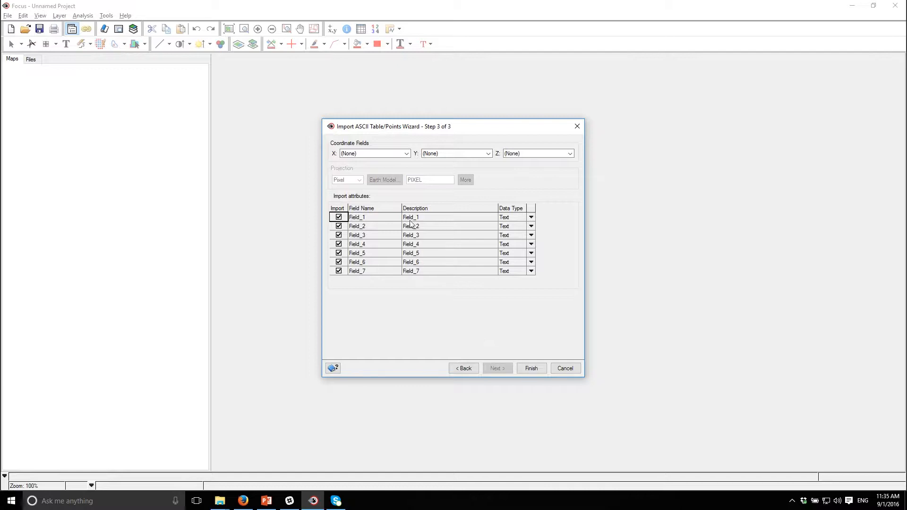
- Set the data type of Field_2, Field_3 and Field_4 to Double
click(342, 155)
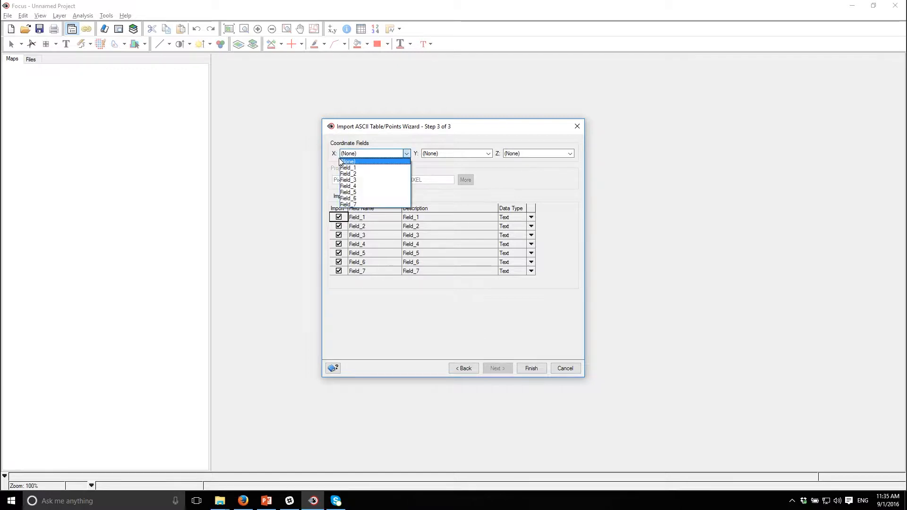
click(498, 168)
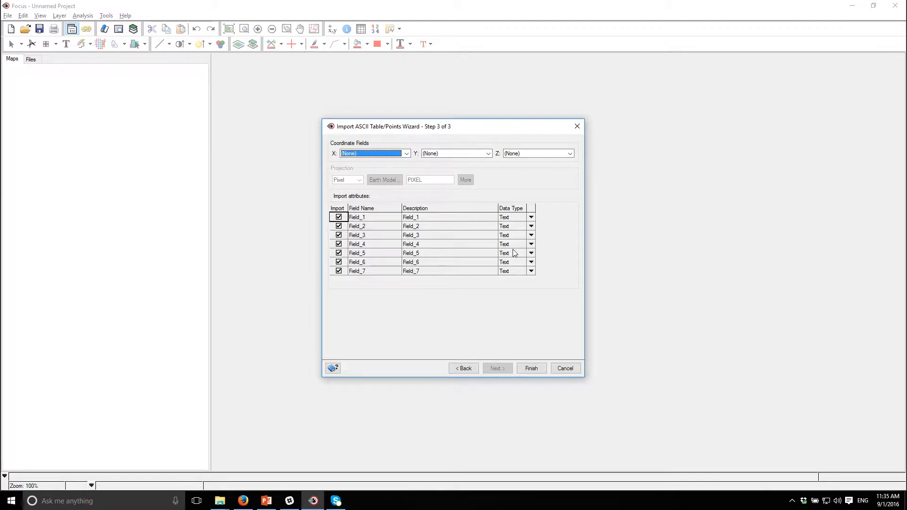
click(531, 226)
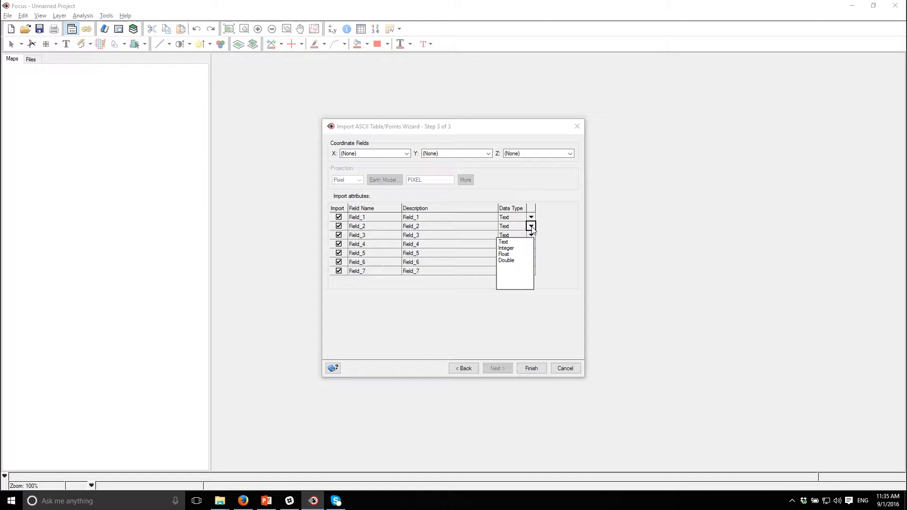
click(514, 260)
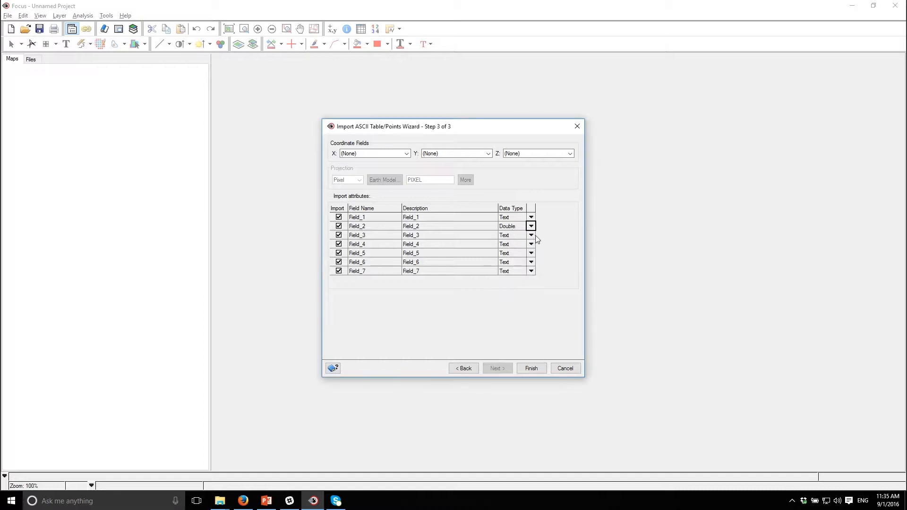
click(531, 235)
click(517, 269)
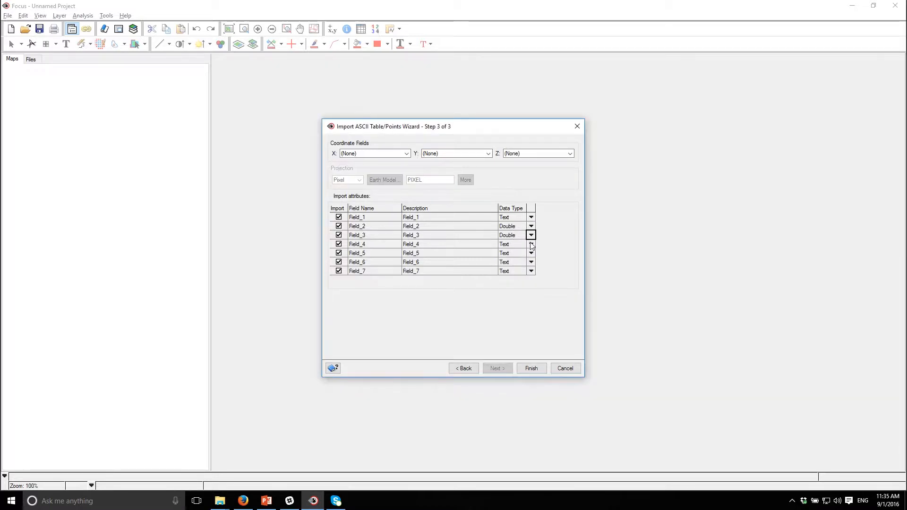
click(531, 245)
click(511, 279)
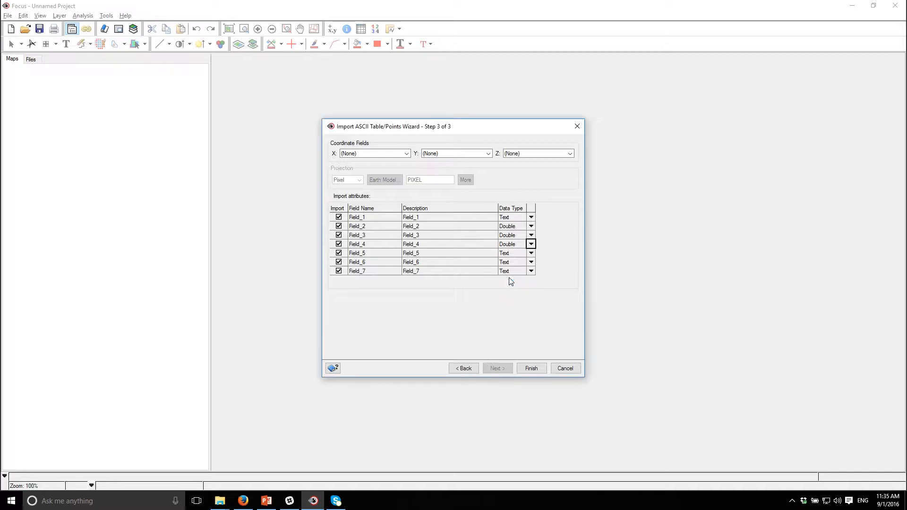
- Assign Field_2 to the X coordinate, Field_3 to Y and Field_4 to Z
click(379, 154)
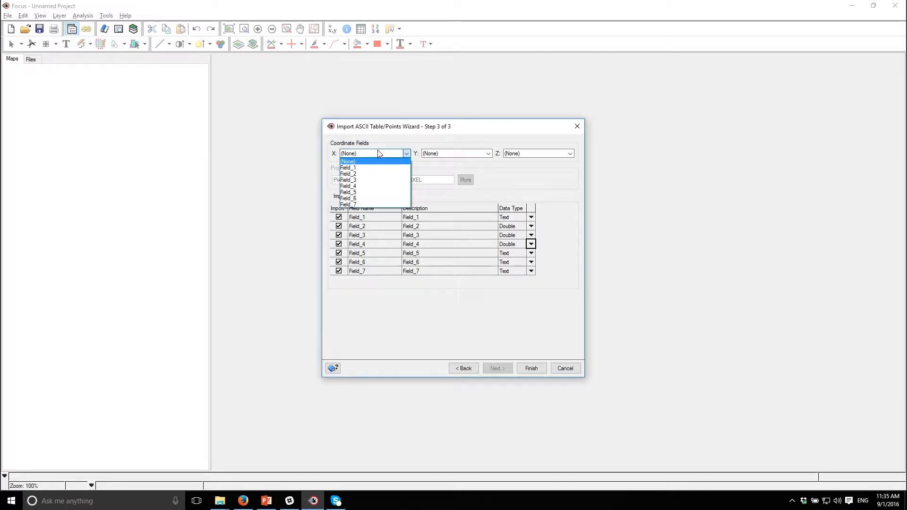
click(349, 174)
click(446, 155)
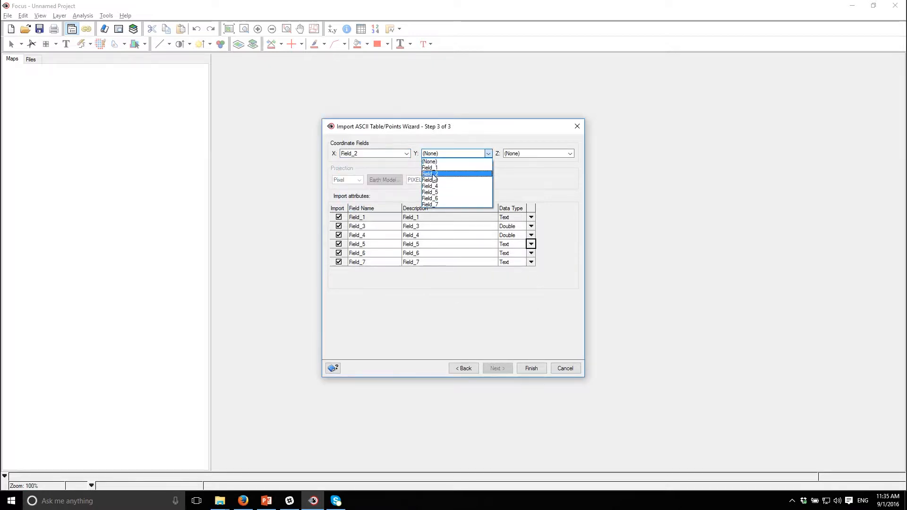
click(433, 180)
click(537, 154)
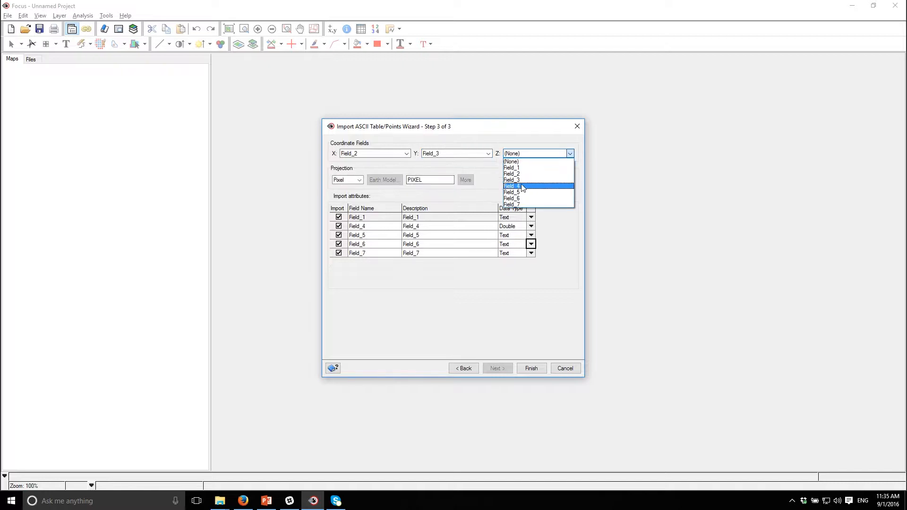
click(519, 186)
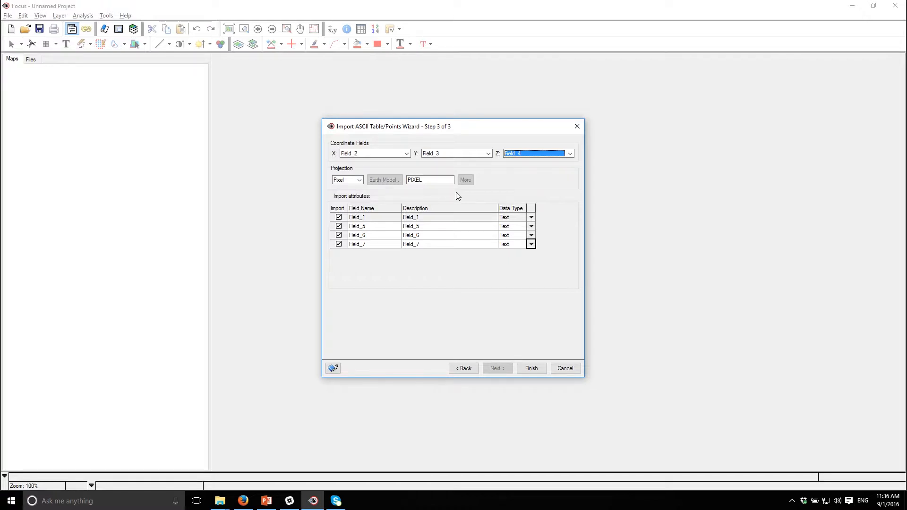
- Set the import projection to UTM with the D122 North American 1983 datum covering Alaska, Canada, CONUS, Central America and Mexico
click(349, 181)
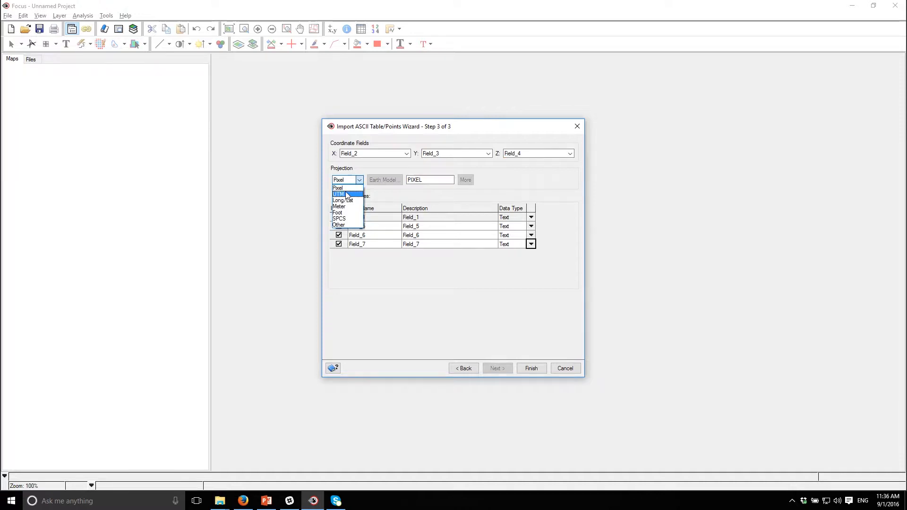
click(346, 195)
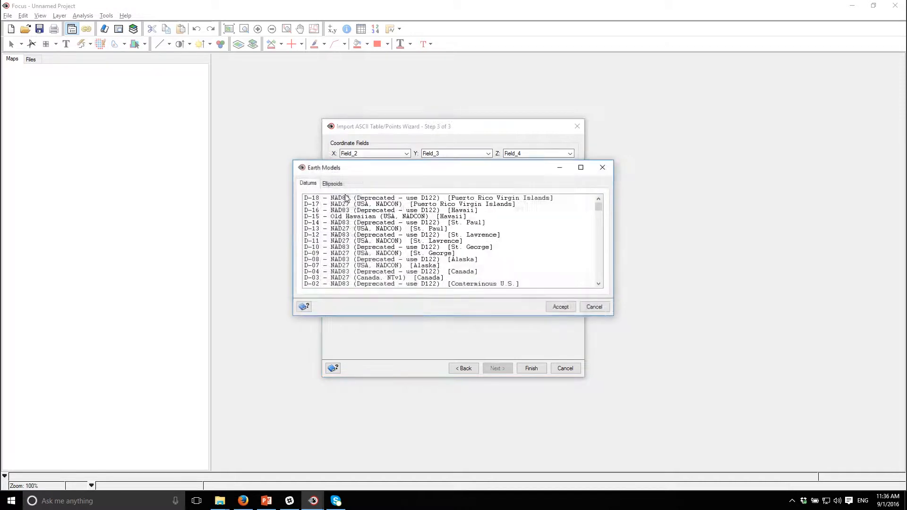
drag(387, 175, 642, 115)
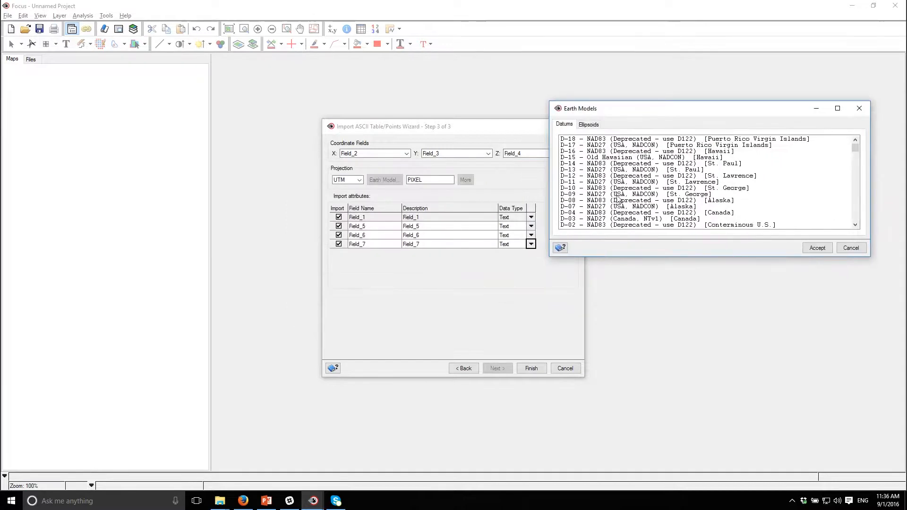
drag(855, 147, 855, 168)
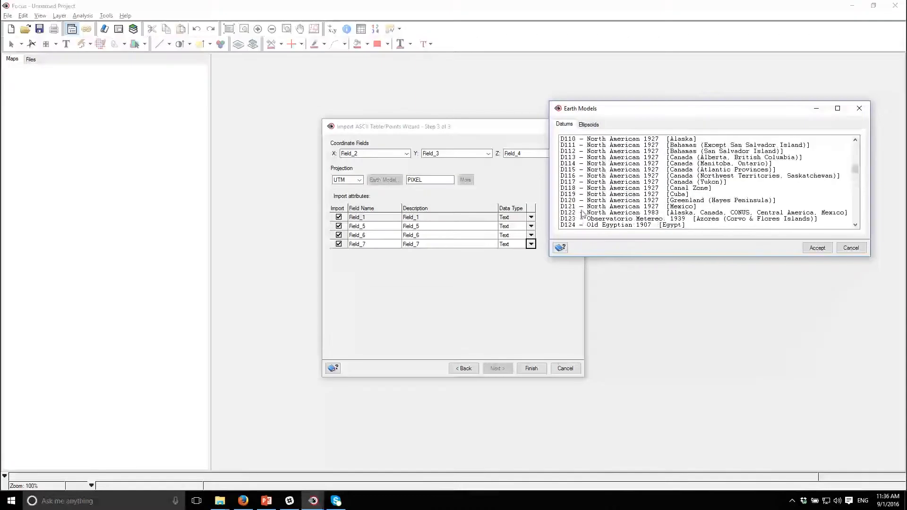
click(580, 214)
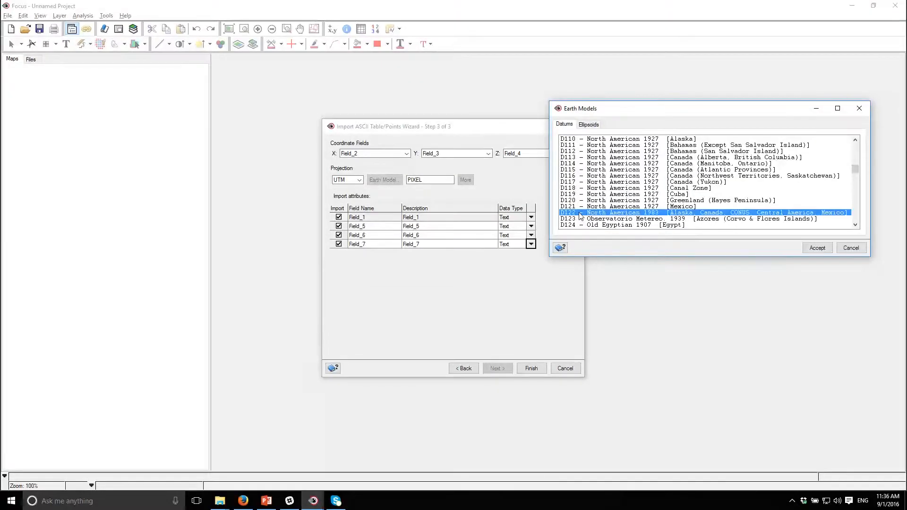
click(817, 248)
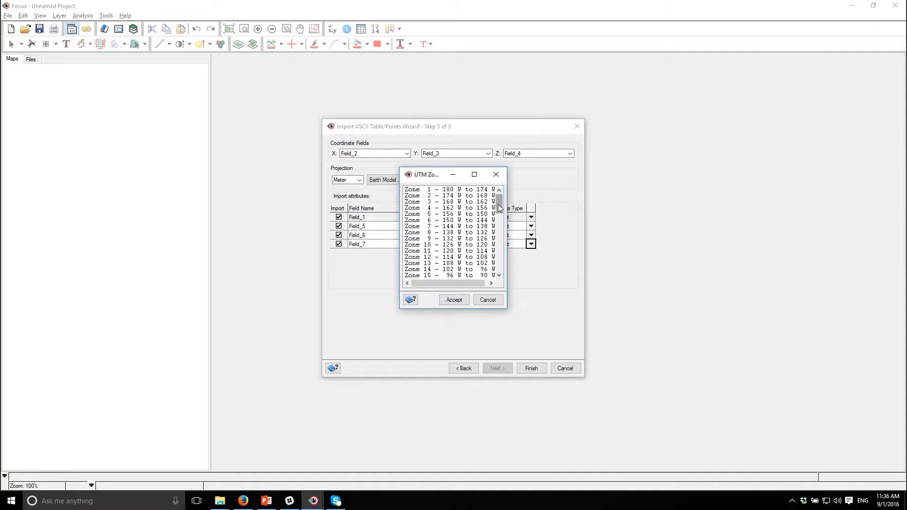
- Assign UTM zone 17 with the Northern Hemisphere option and finish importing the points
drag(497, 207, 498, 216)
click(444, 251)
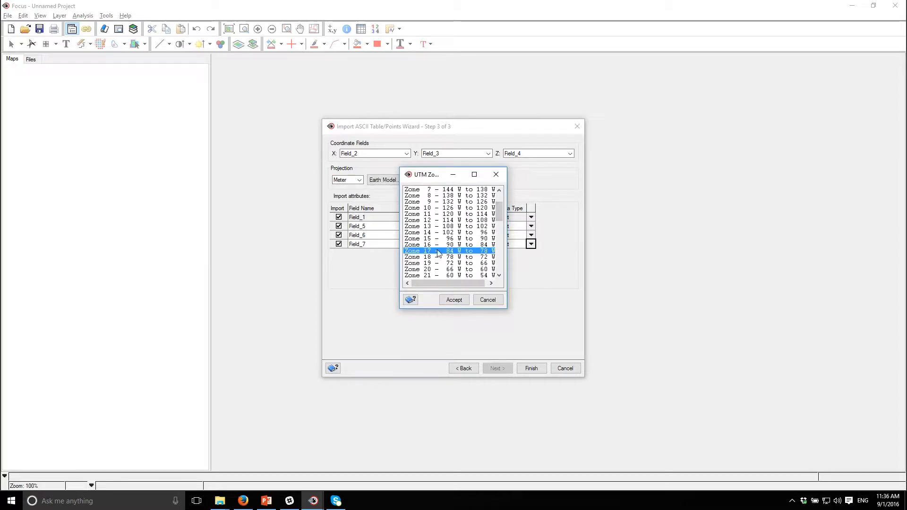
click(452, 301)
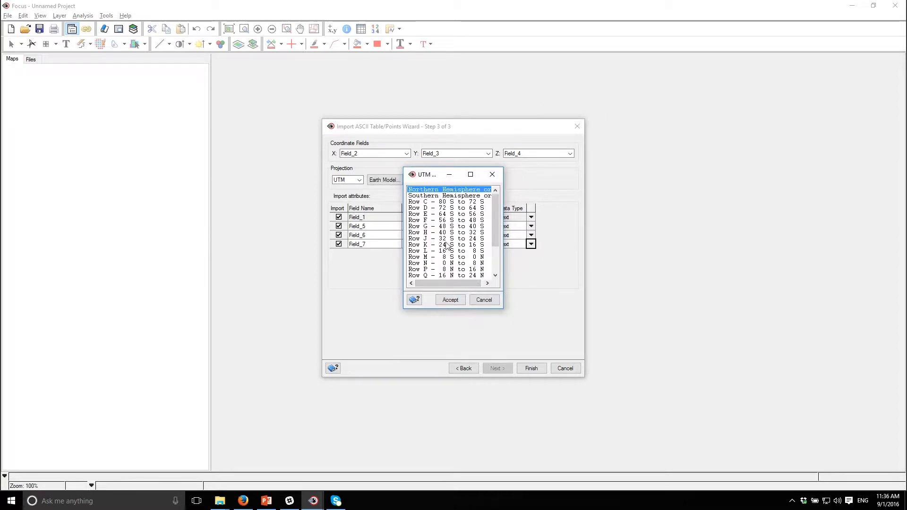
click(453, 301)
click(538, 371)
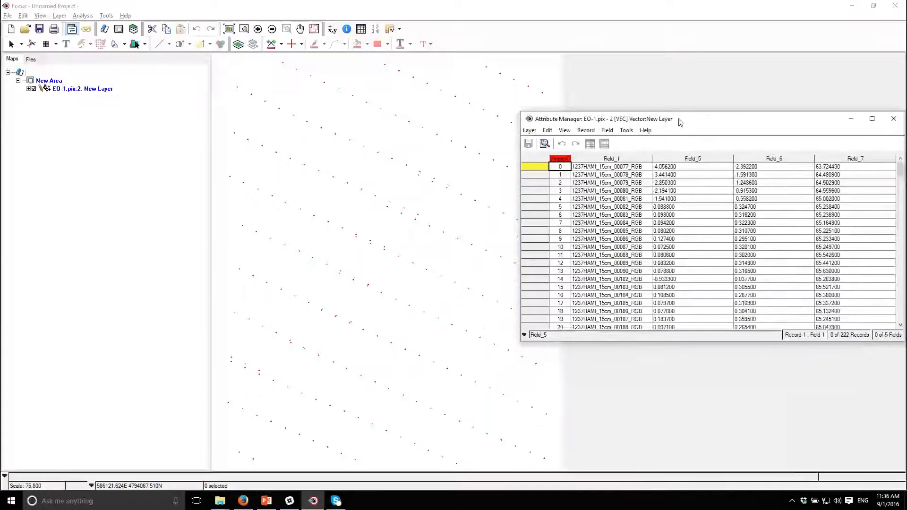
- Export the current view to Google Earth as test4, displaying the result, and make the overlay semi-transparent over the imagery
mouse_move(635, 116)
mouse_down()
mouse_move(685, 107)
mouse_move(642, 103)
mouse_up()
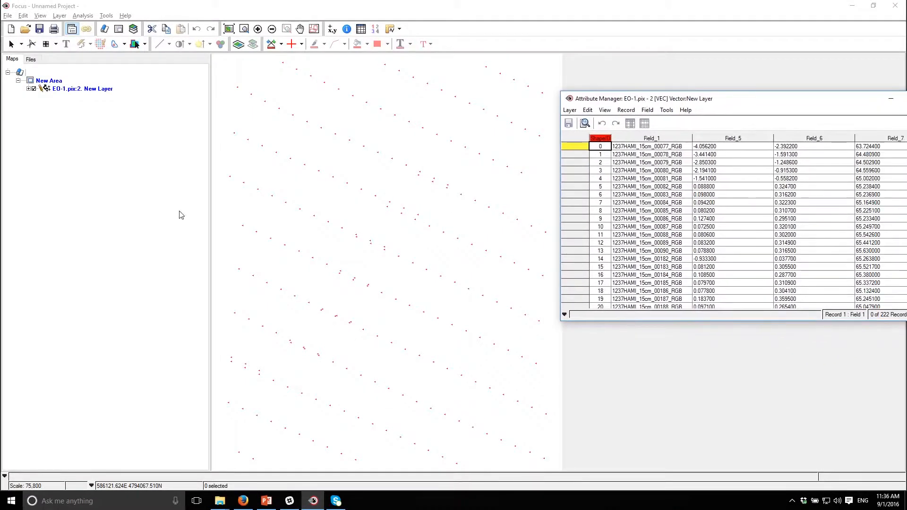
click(7, 16)
click(31, 117)
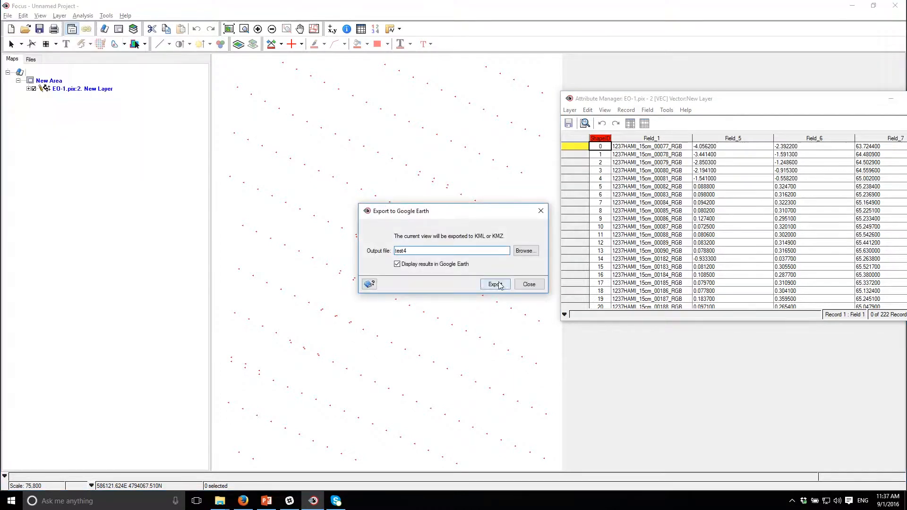
click(500, 285)
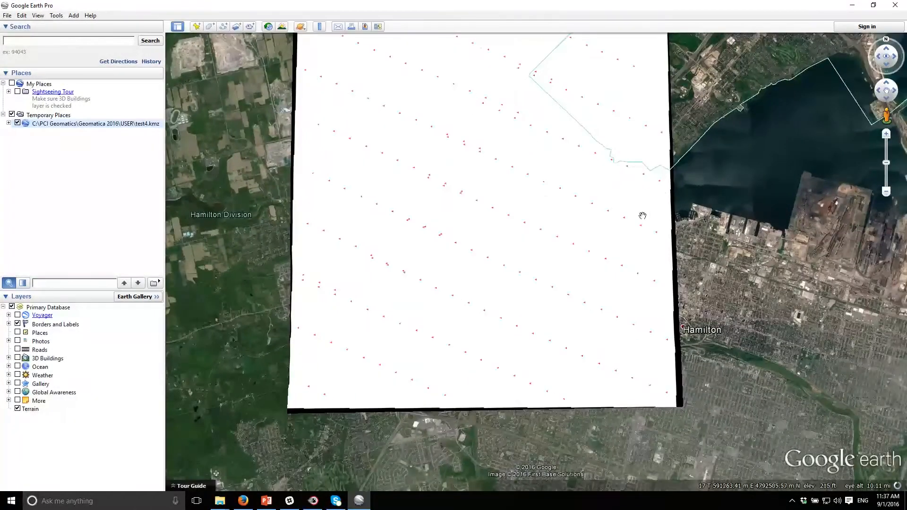
click(22, 282)
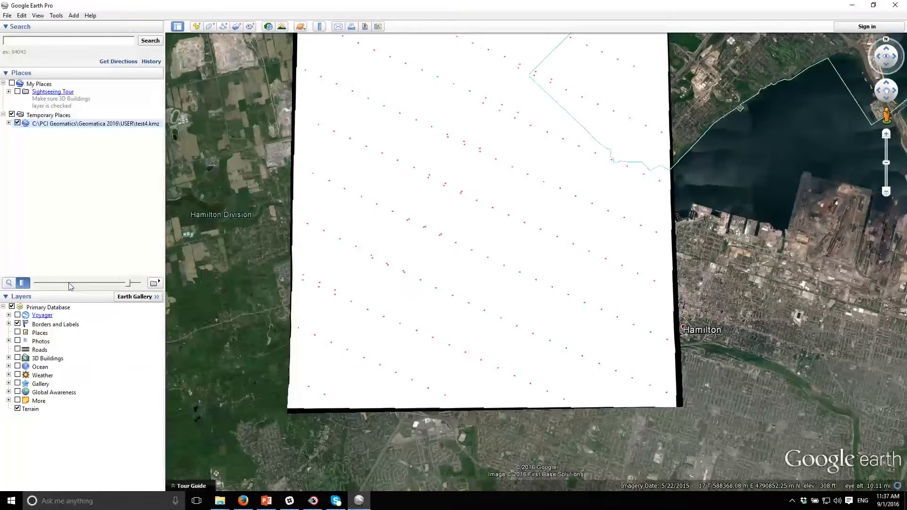
drag(69, 286, 60, 285)
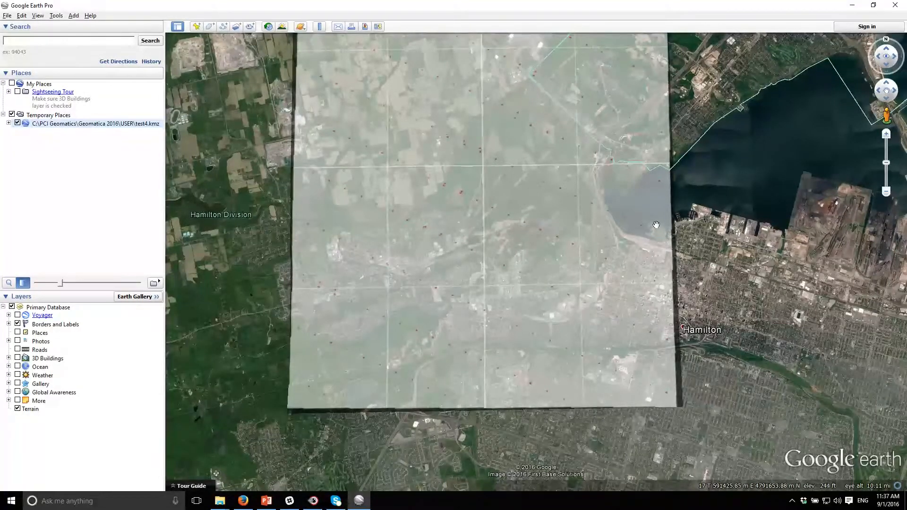
- Return to Focus and select the six points in two rows of three near the layer's eastern edge, southwest of the harbour
key(alt+Tab)
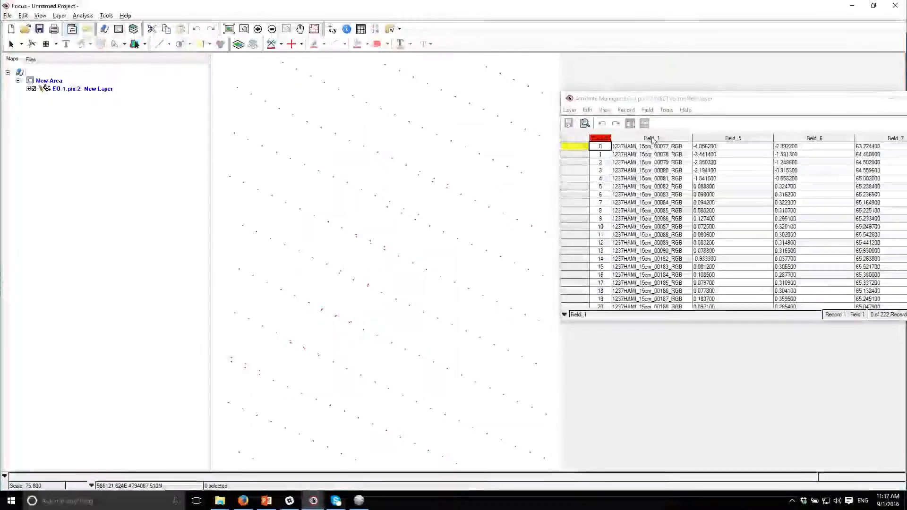
drag(665, 97, 693, 92)
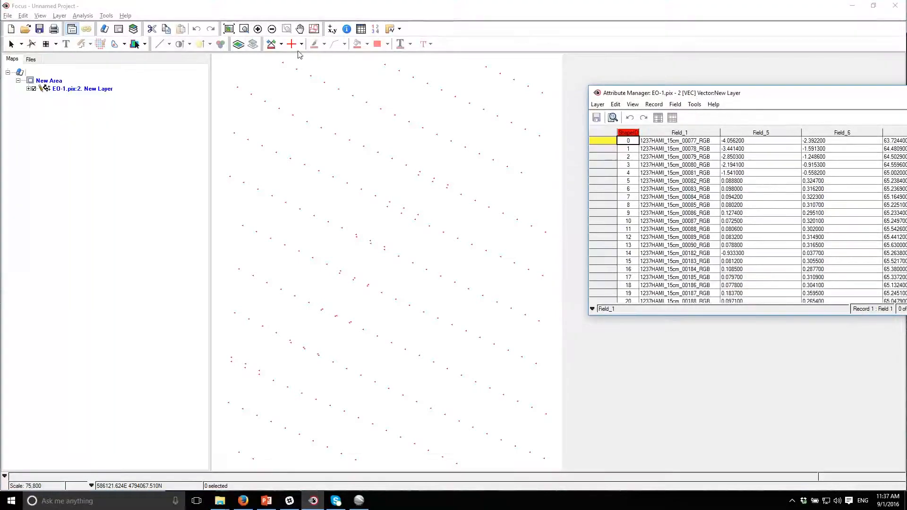
click(11, 44)
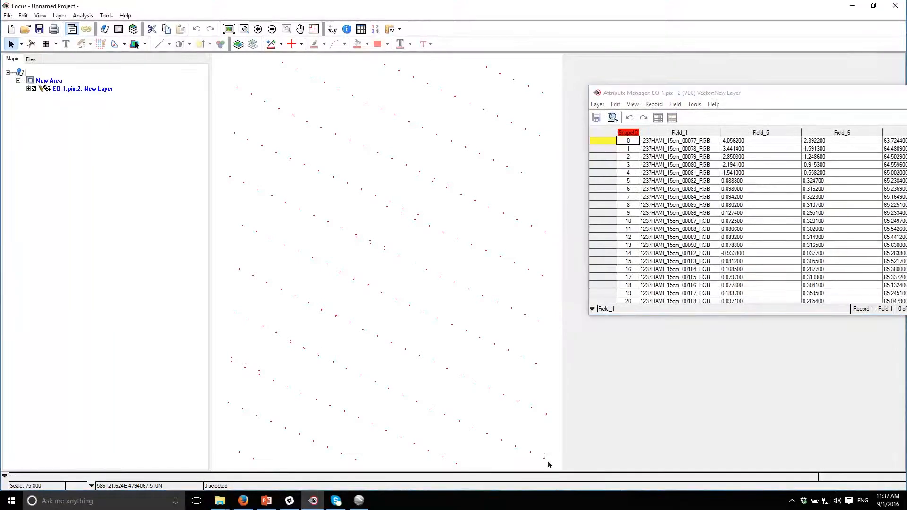
drag(587, 374, 506, 304)
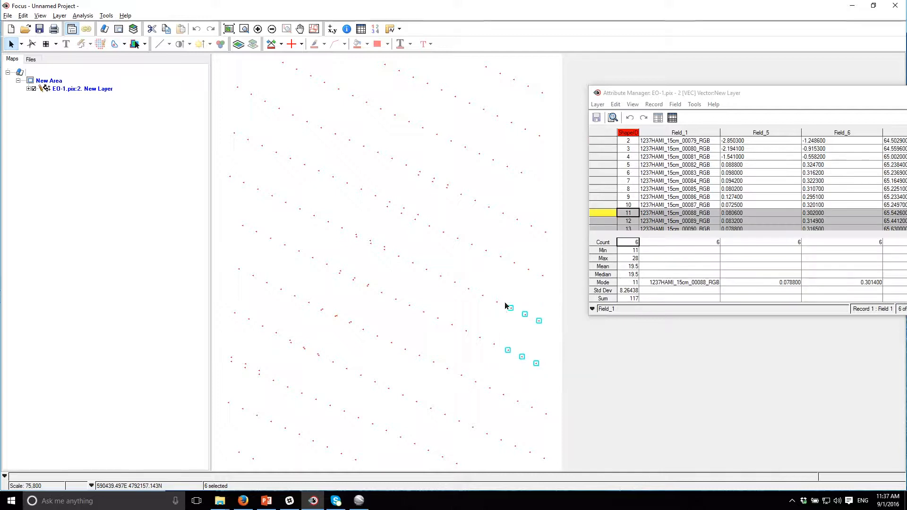
- Limit the Attribute Manager table to the records of the selected points
drag(717, 97, 656, 96)
click(572, 104)
click(594, 139)
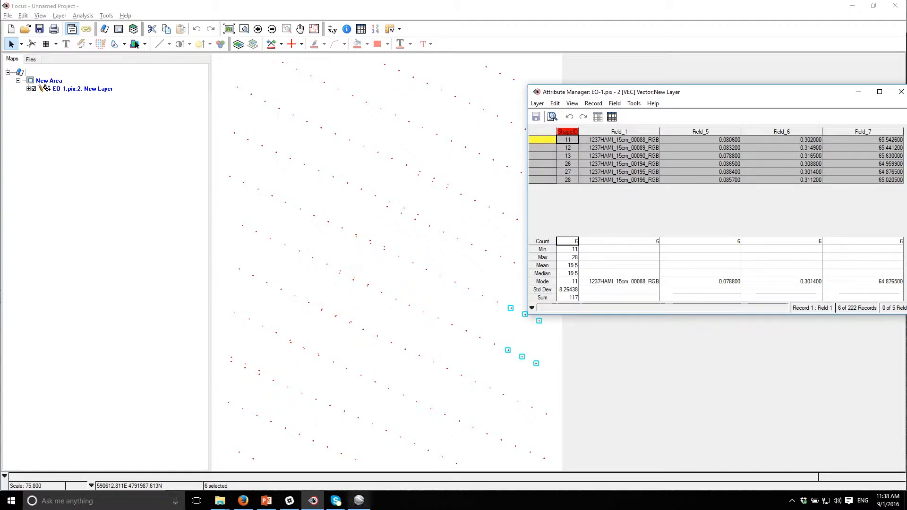
- Switch to File Explorer showing the Hamilton photos folder
click(219, 470)
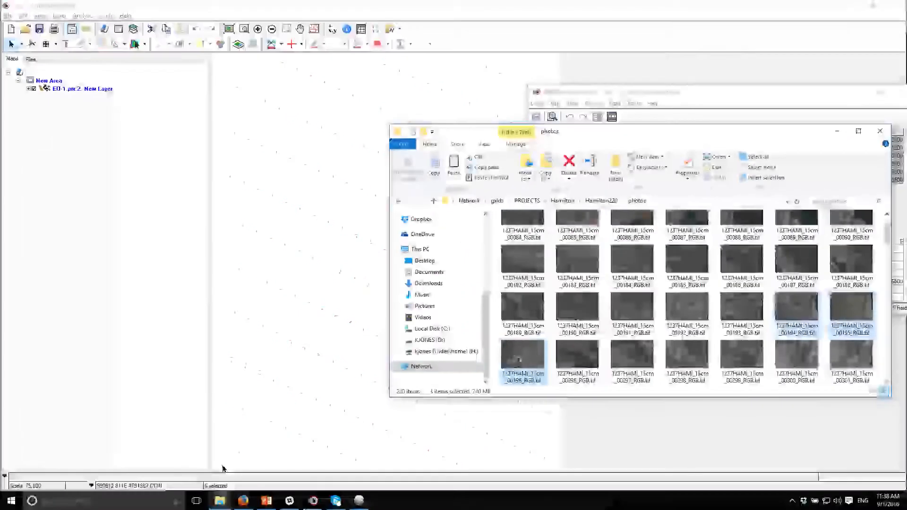